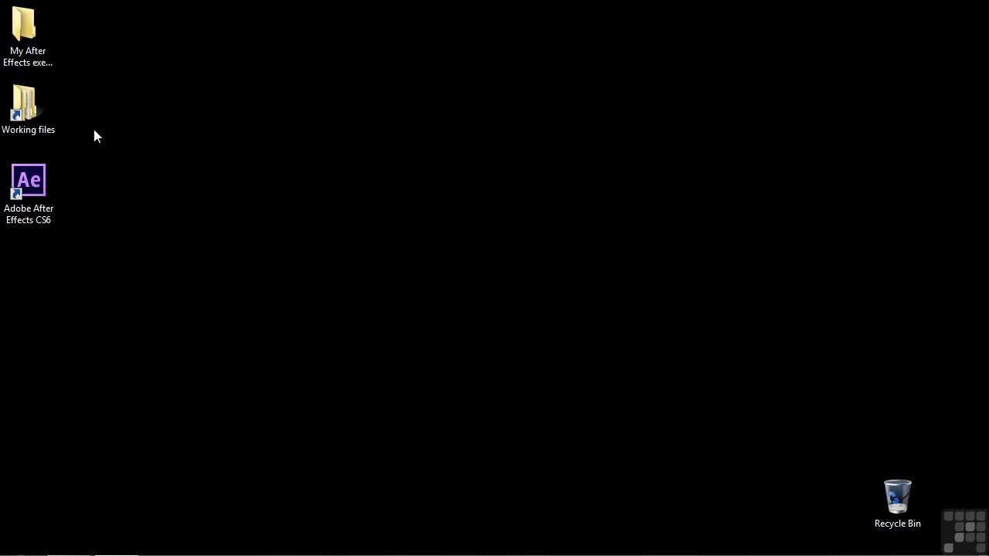
# Open 2003-shadow-catcher.aep from Working files > After Effects projects.
pyautogui.doubleClick(28, 108)
pyautogui.doubleClick(397, 112)
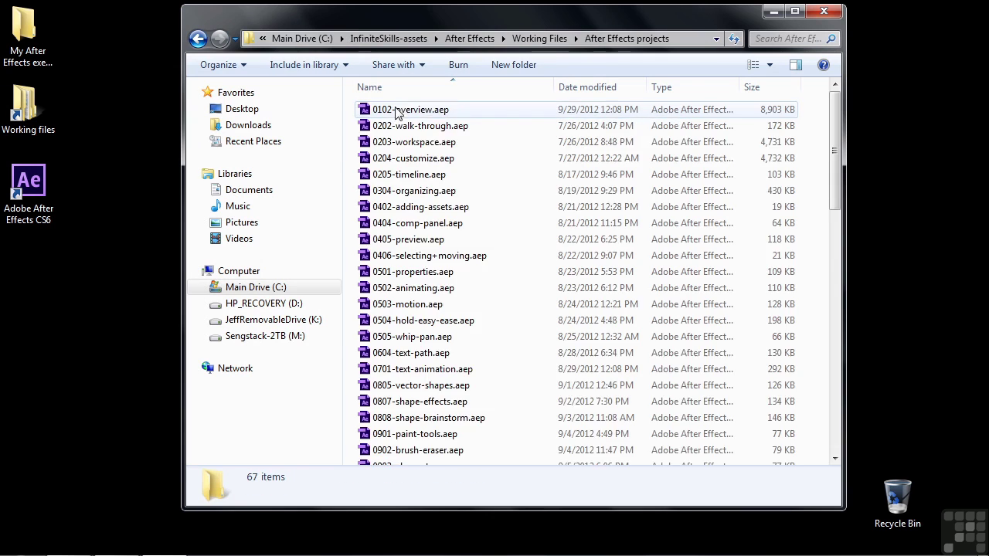
pyautogui.scroll(-13, 432, 231)
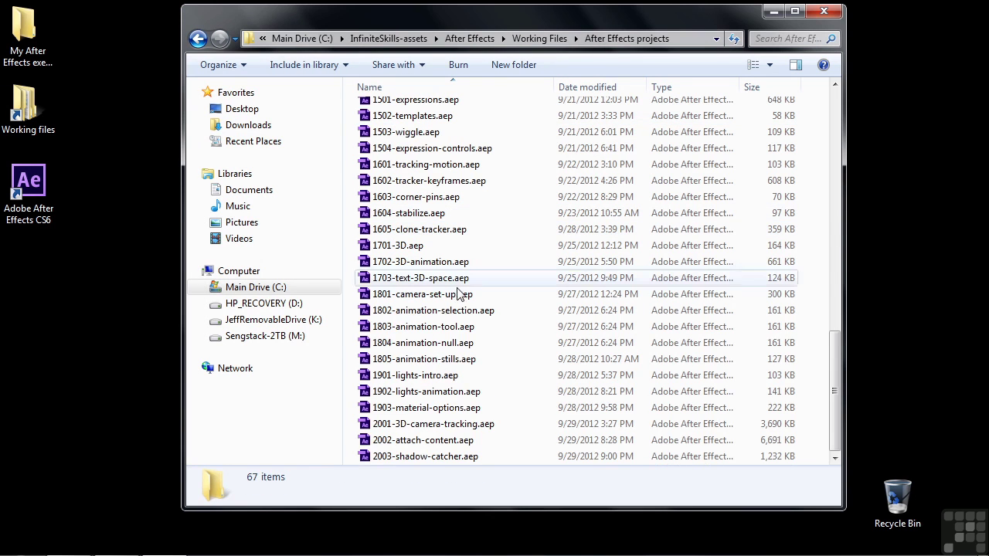
pyautogui.doubleClick(408, 458)
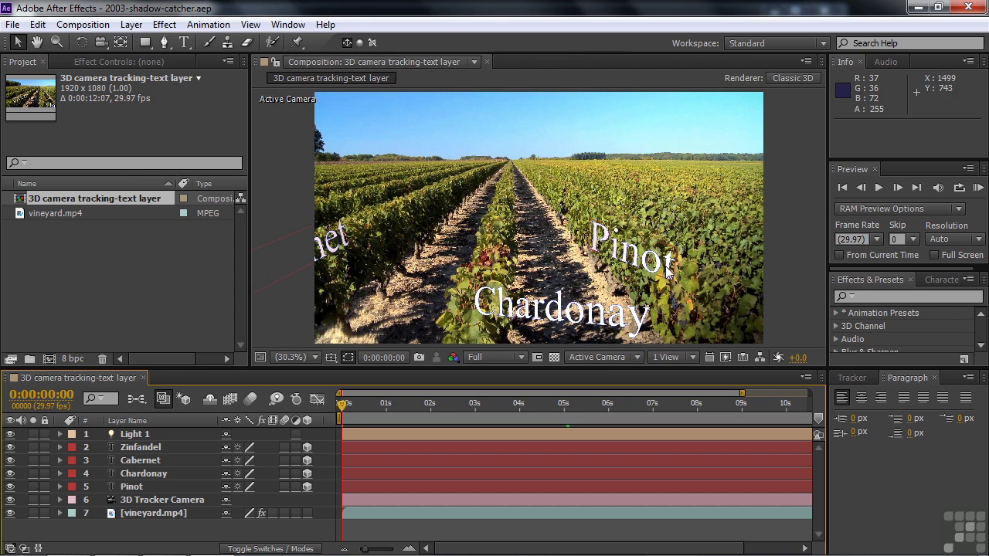
# Show vineyard.mp4's 3D Camera Tracker points at 276% with a 235% target, targeting points beside Pinot.
pyautogui.click(167, 513)
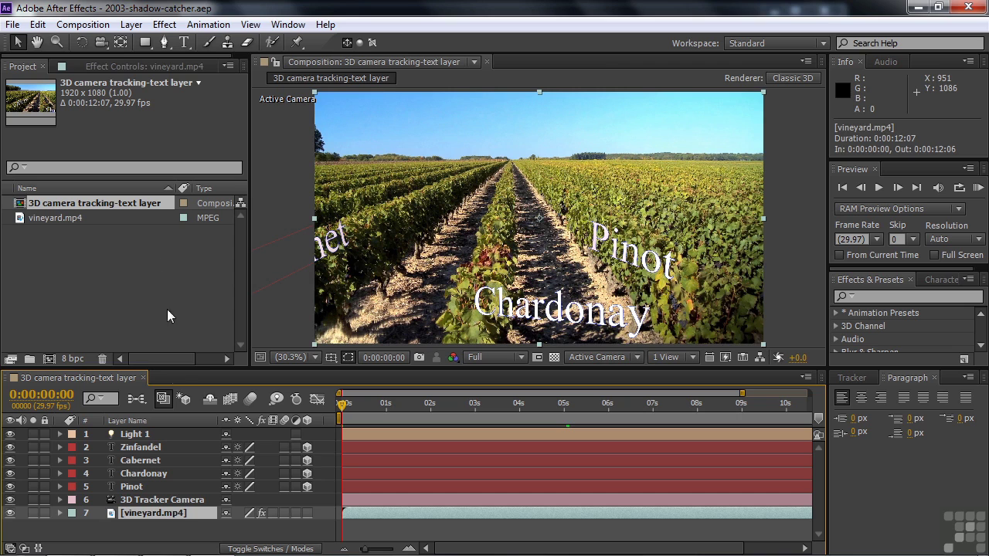
pyautogui.click(119, 68)
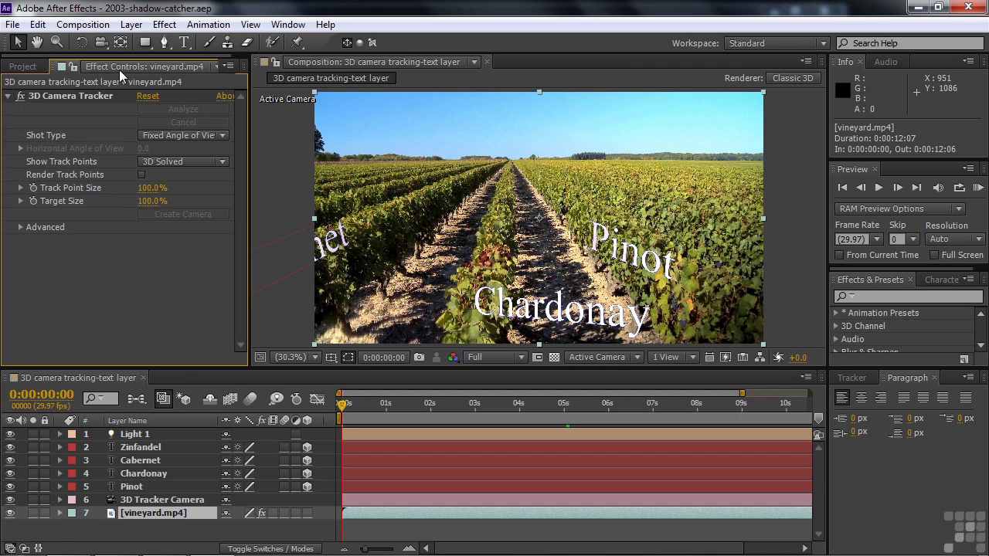
pyautogui.click(52, 97)
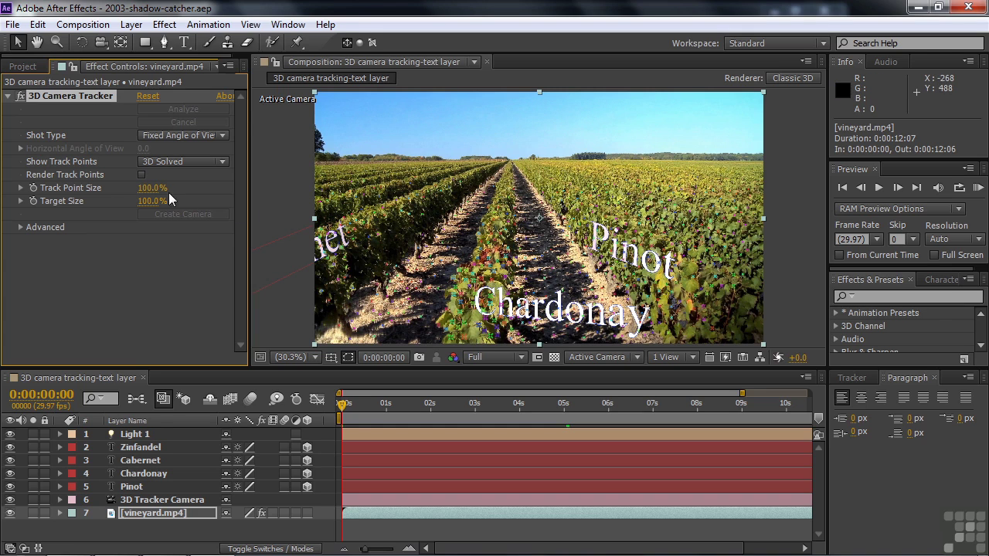
pyautogui.moveTo(152, 188); pyautogui.dragTo(317, 196)
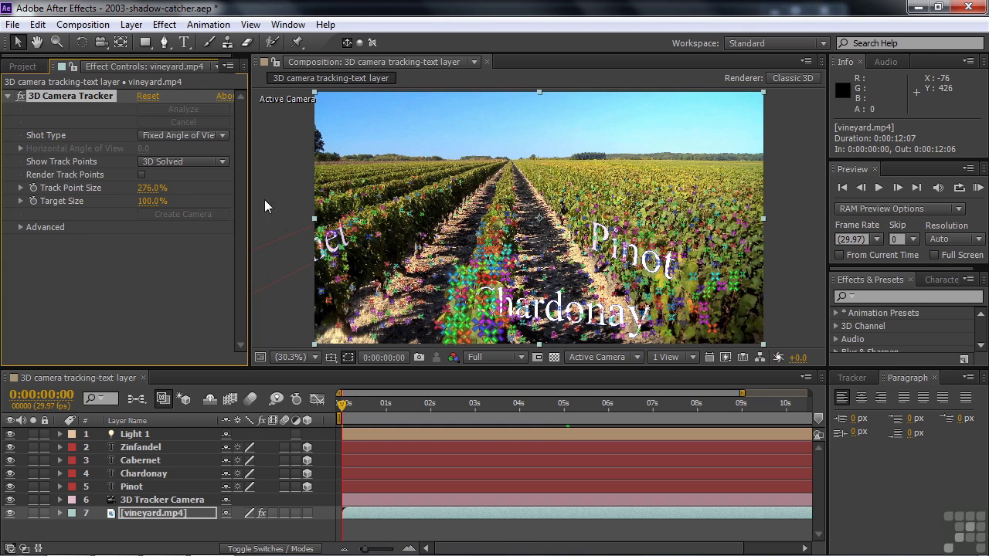
pyautogui.moveTo(154, 207); pyautogui.dragTo(269, 215)
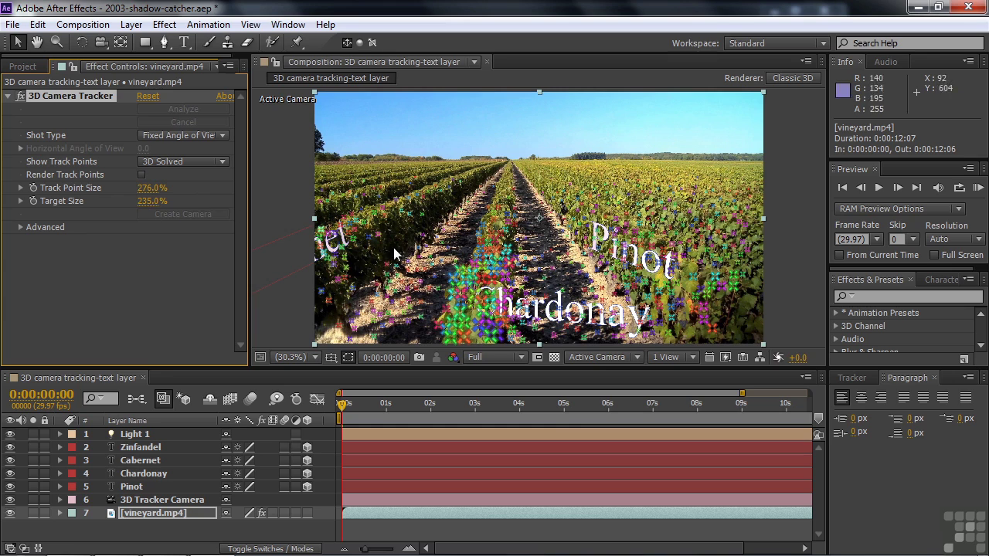
pyautogui.click(622, 262)
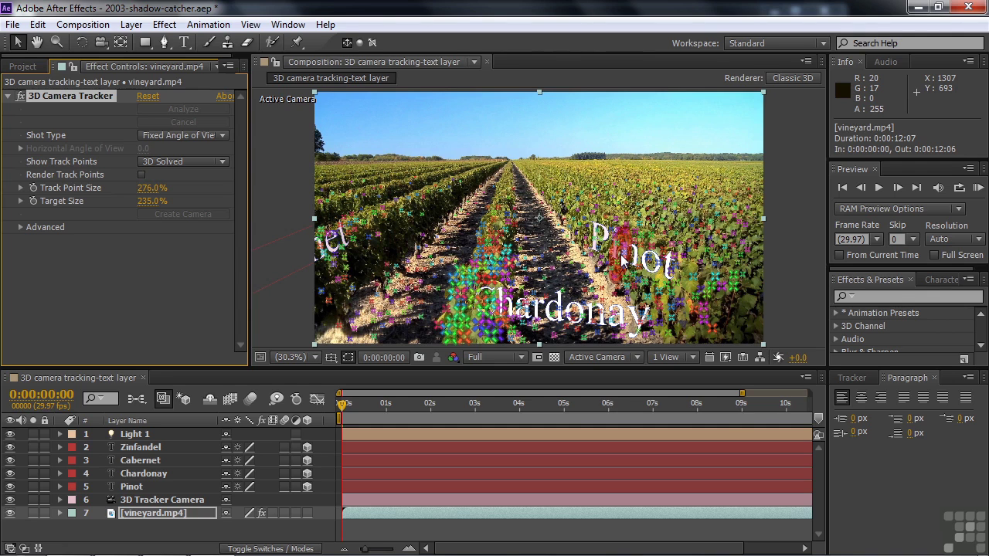
# Create a shadow catcher from the targeted points near Pinot and hide the track points.
pyautogui.moveTo(624, 263)
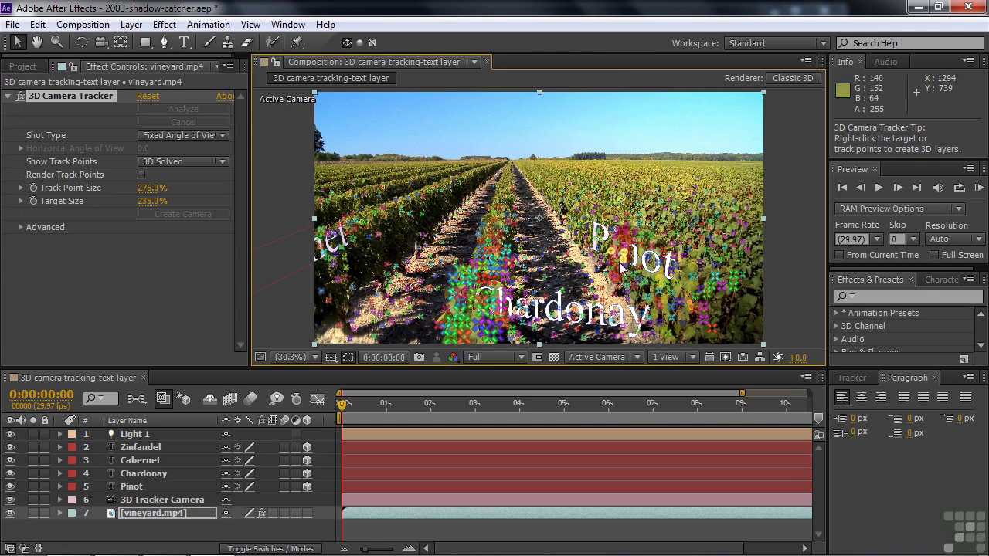
pyautogui.rightClick(622, 258)
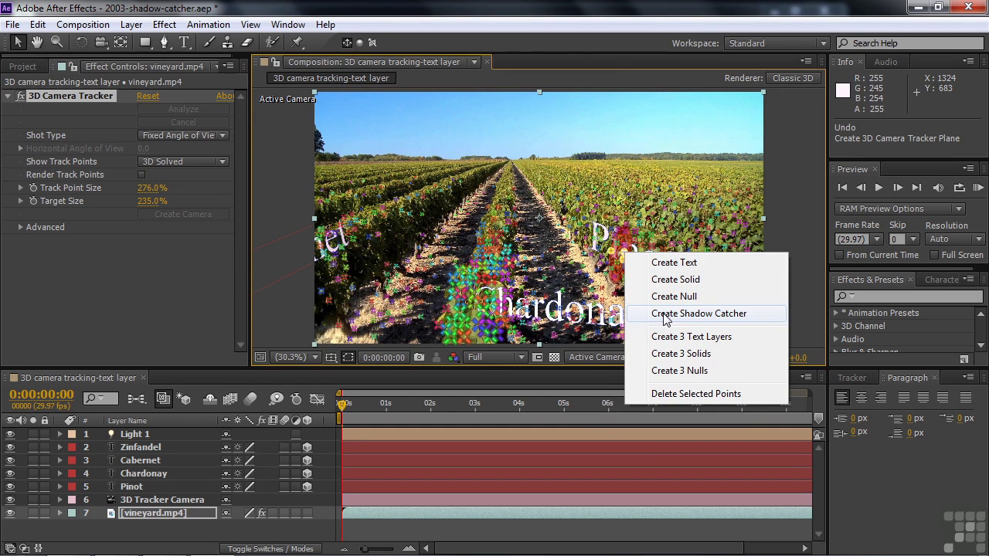
pyautogui.click(669, 320)
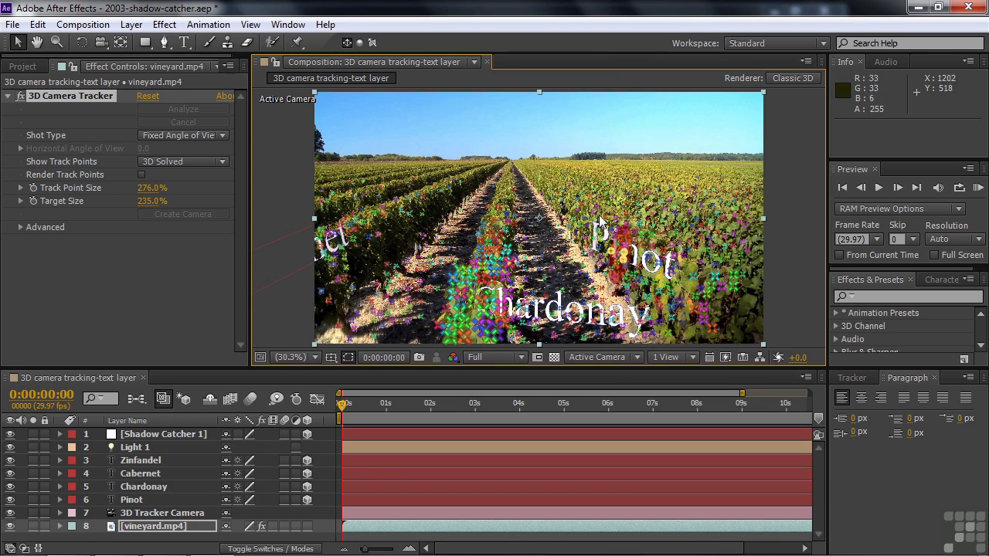
pyautogui.click(99, 293)
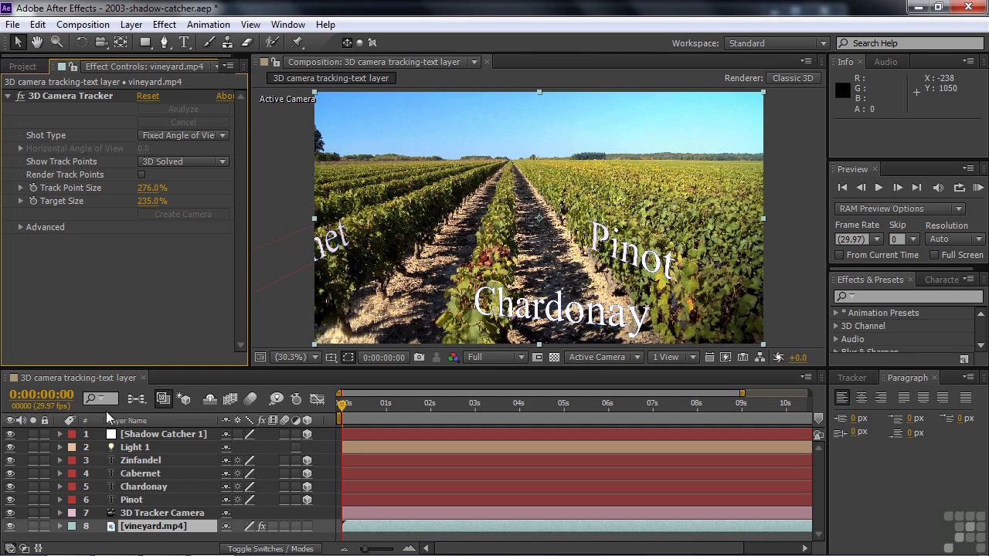
# Switch Shadow Catcher 1's Accepts Shadows from Only to On in Material Options.
pyautogui.click(123, 437)
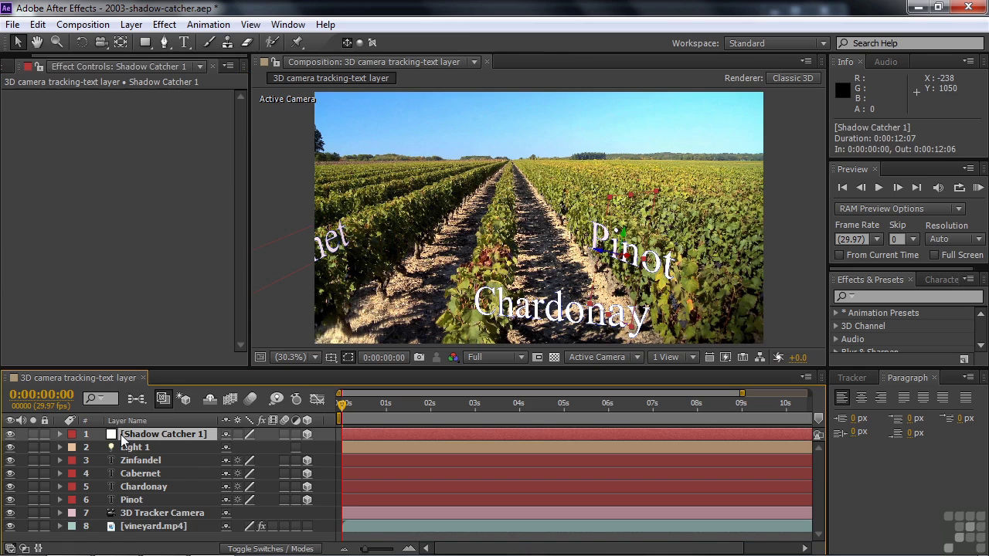
pyautogui.press('a')
pyautogui.press('a')
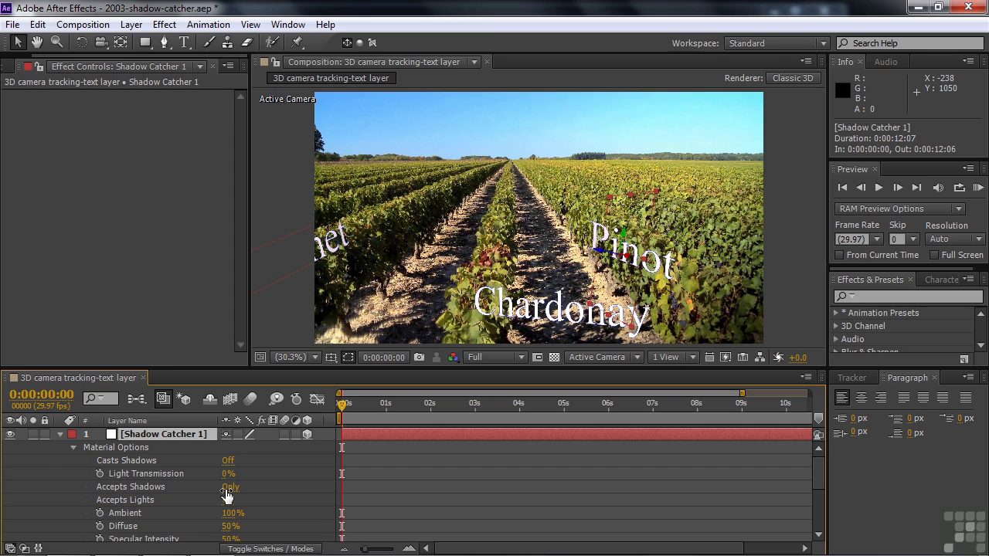
pyautogui.click(228, 488)
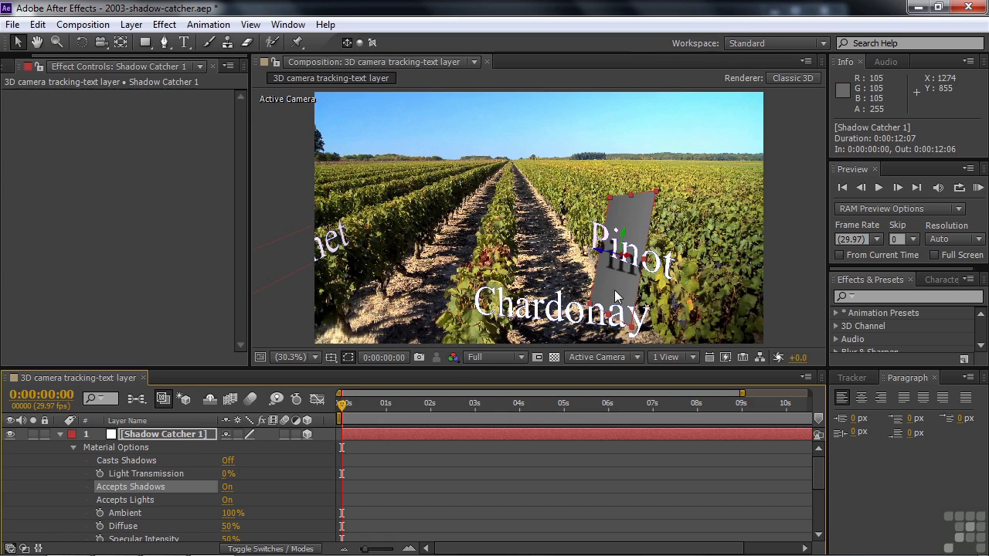
# Scale the catcher plane wider and shorter, set Y Rotation to −9°, and move it behind Pinot.
pyautogui.moveTo(643, 263); pyautogui.dragTo(692, 283)
pyautogui.moveTo(607, 319); pyautogui.dragTo(618, 298)
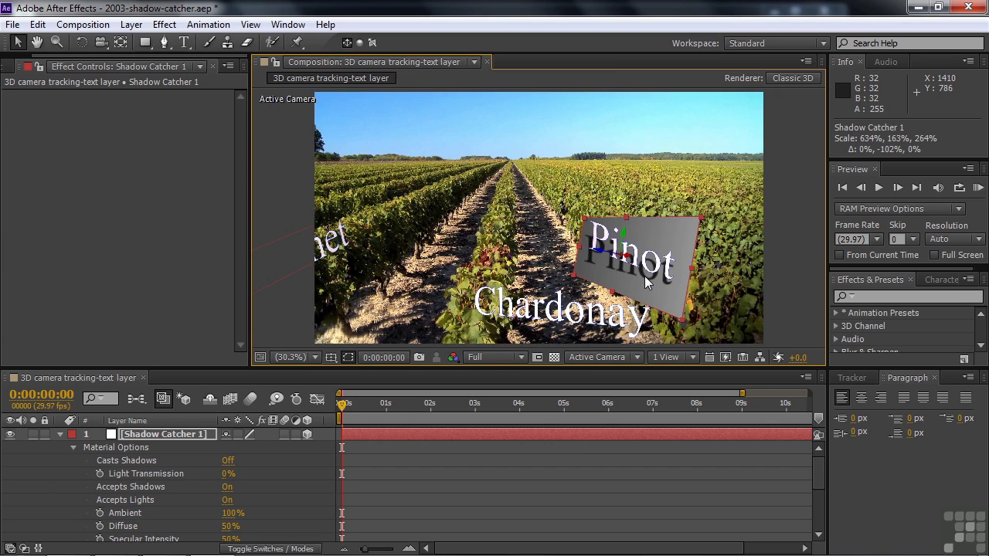
pyautogui.click(163, 435)
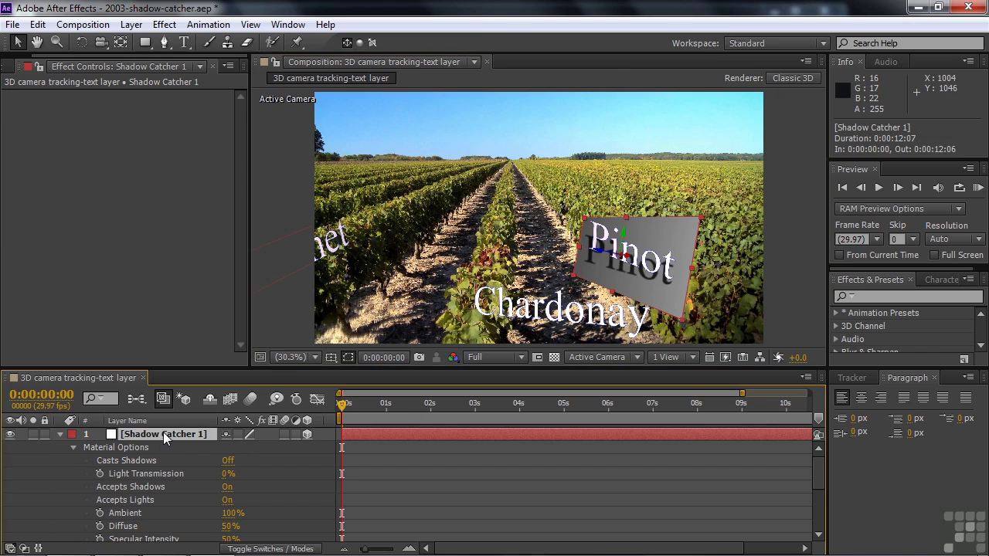
pyautogui.press('r')
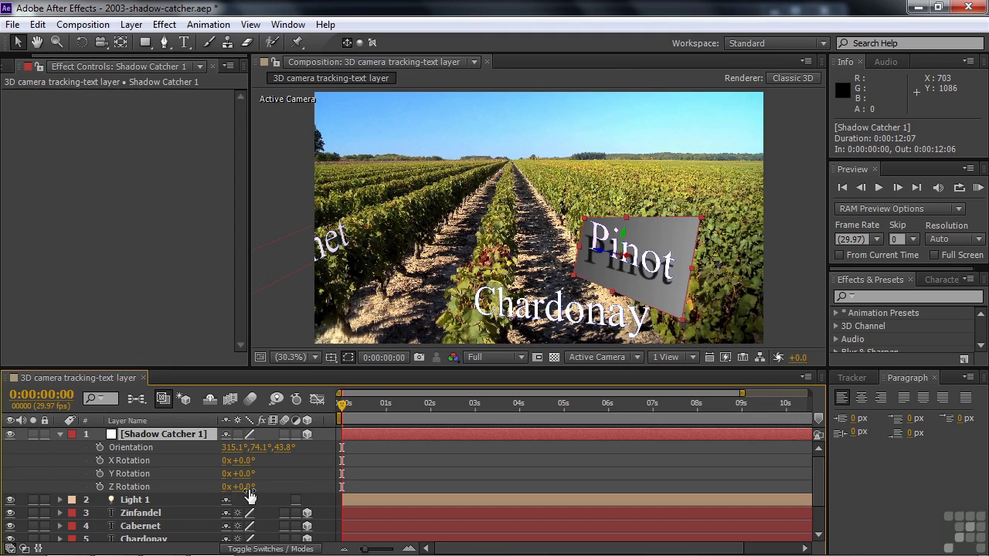
pyautogui.moveTo(242, 473); pyautogui.dragTo(242, 478)
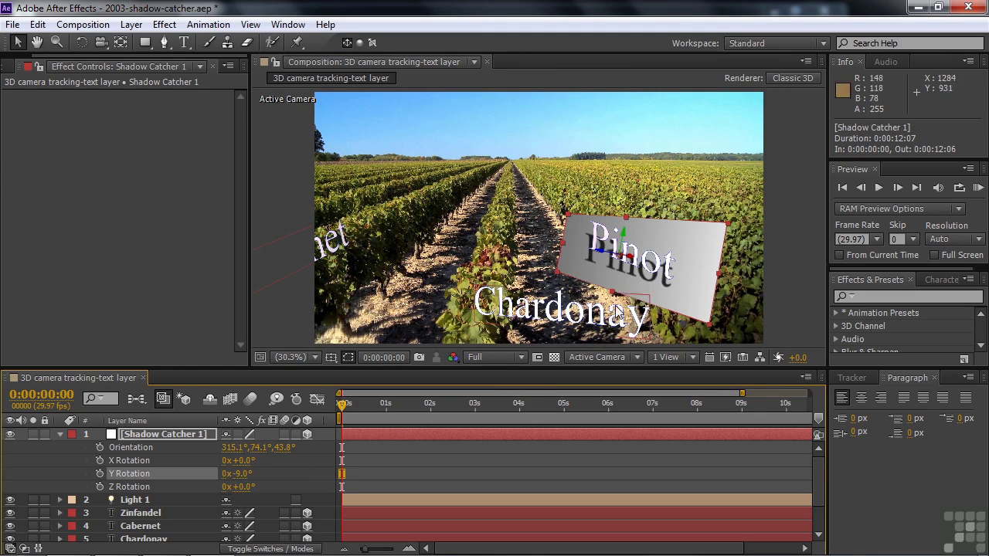
pyautogui.moveTo(599, 255); pyautogui.dragTo(866, 286)
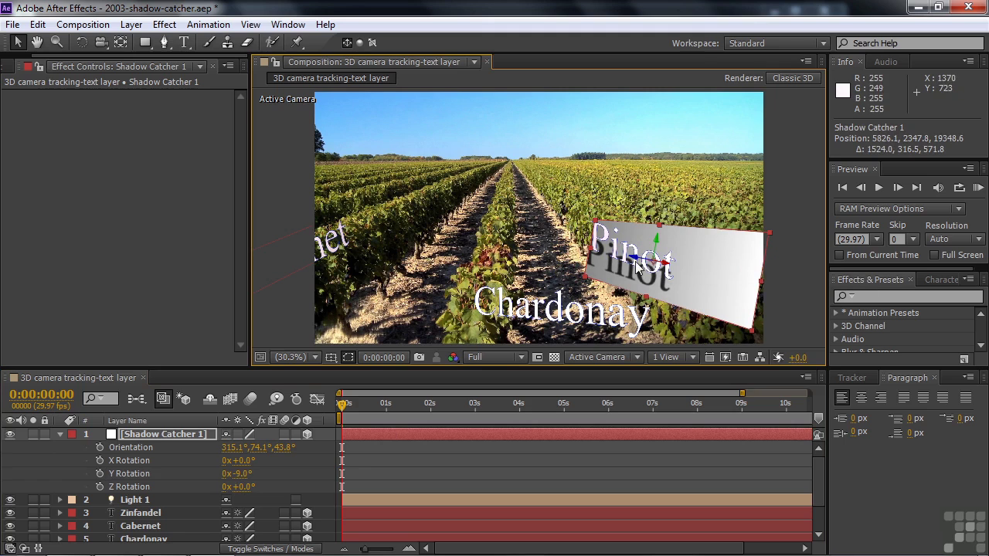
pyautogui.moveTo(633, 261)
pyautogui.mouseDown()
pyautogui.moveTo(711, 309)
pyautogui.moveTo(735, 270)
pyautogui.moveTo(698, 277)
pyautogui.moveTo(465, 195)
pyautogui.moveTo(660, 272)
pyautogui.moveTo(595, 255)
pyautogui.moveTo(633, 234)
pyautogui.moveTo(632, 257)
pyautogui.moveTo(647, 266)
pyautogui.moveTo(616, 267)
pyautogui.mouseUp()
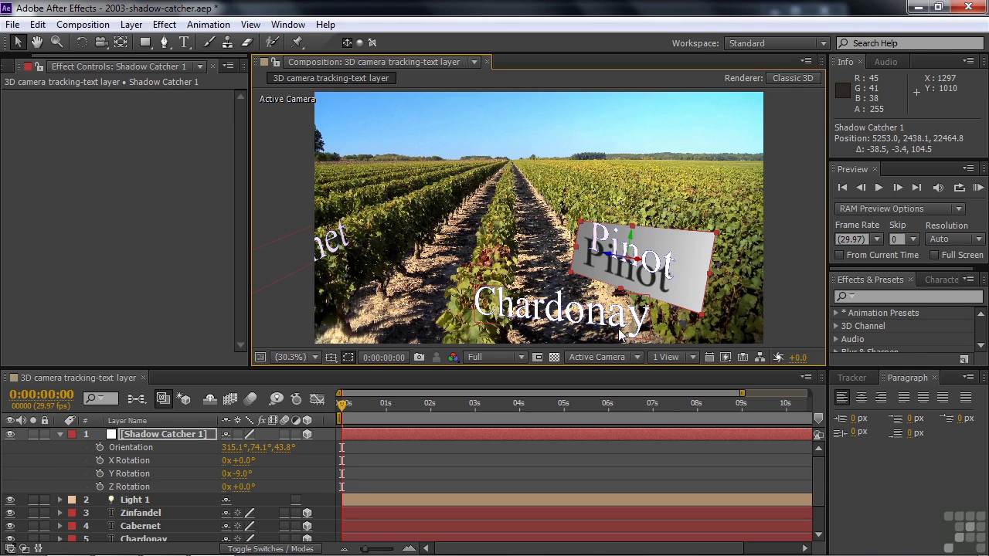
# Set Shadow Catcher 1's Accepts Shadows back to Only and select Light 1.
pyautogui.click(124, 436)
pyautogui.press('a')
pyautogui.press('a')
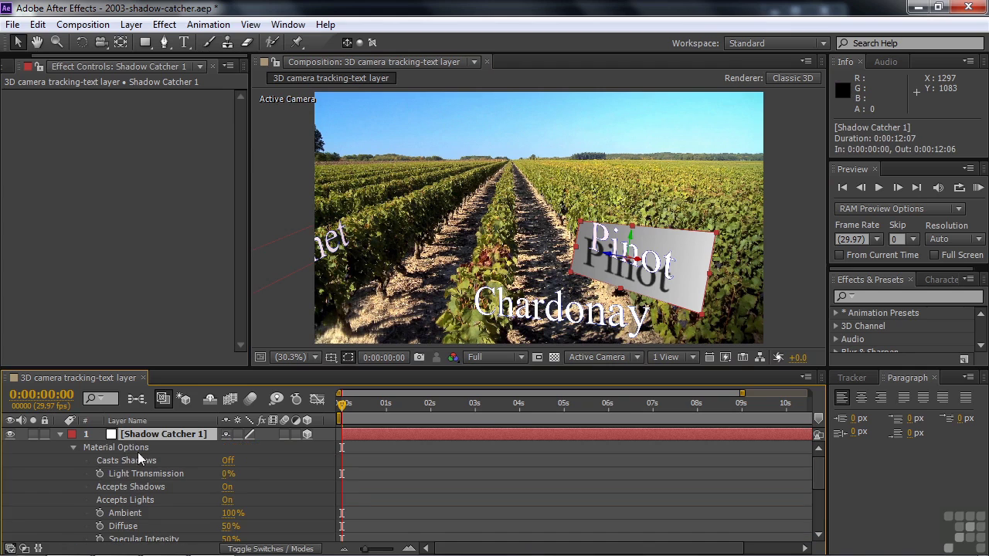
pyautogui.click(229, 489)
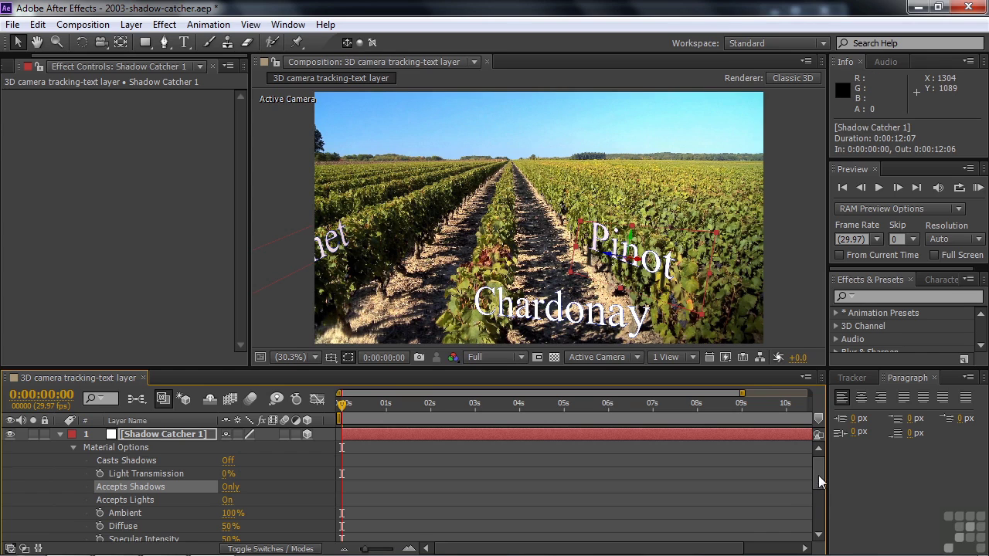
pyautogui.moveTo(820, 475); pyautogui.dragTo(819, 510)
pyautogui.click(149, 475)
# Set Light 1's Shadow Darkness to 74% and Shadow Diffusion to 78.0 pixels.
pyautogui.press('a')
pyautogui.press('a')
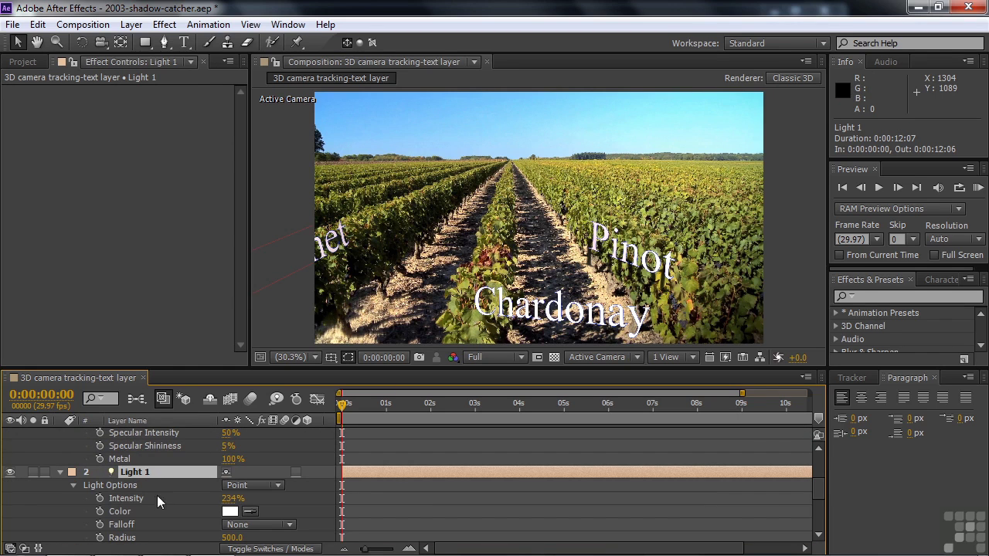
pyautogui.moveTo(813, 487); pyautogui.dragTo(815, 500)
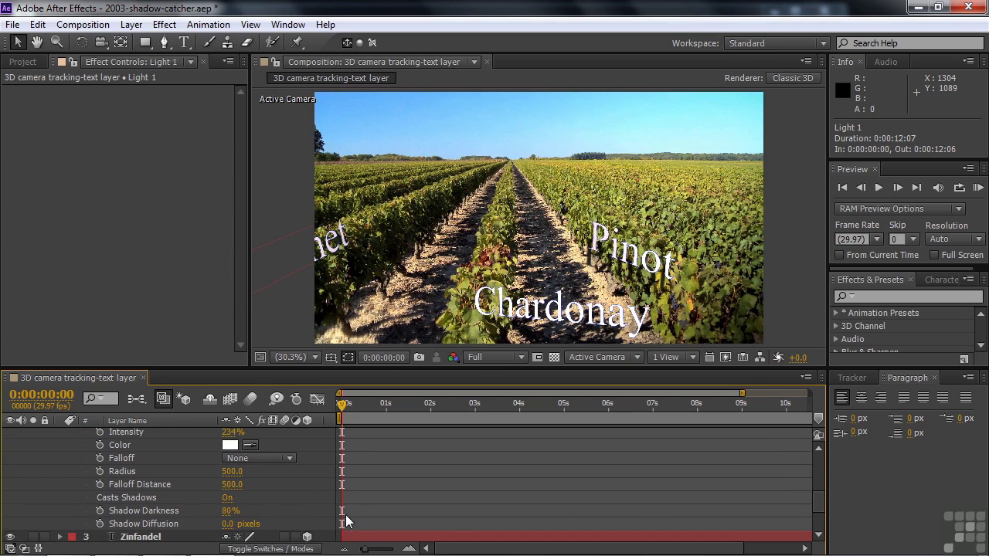
pyautogui.moveTo(230, 510); pyautogui.dragTo(456, 513)
pyautogui.moveTo(341, 513); pyautogui.dragTo(465, 527)
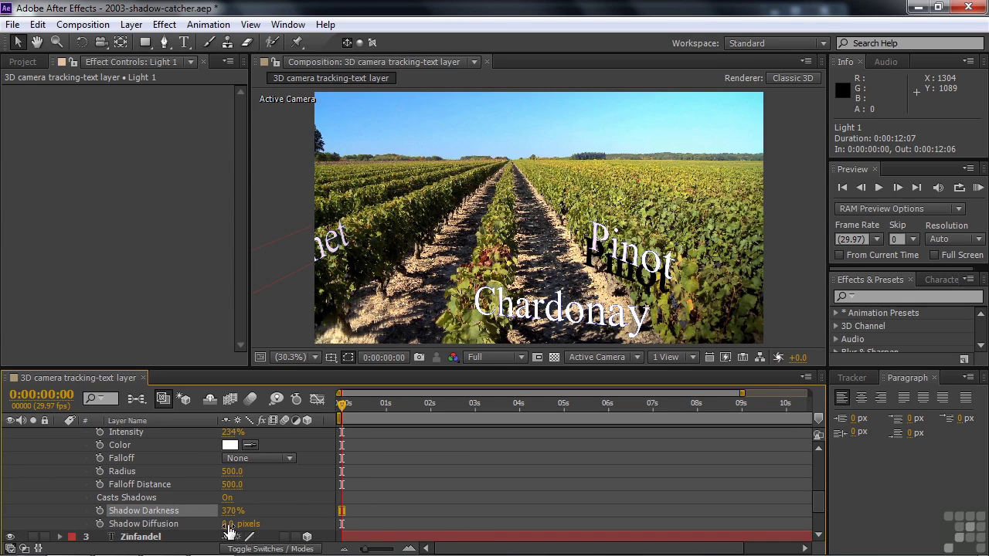
pyautogui.moveTo(229, 525); pyautogui.dragTo(402, 530)
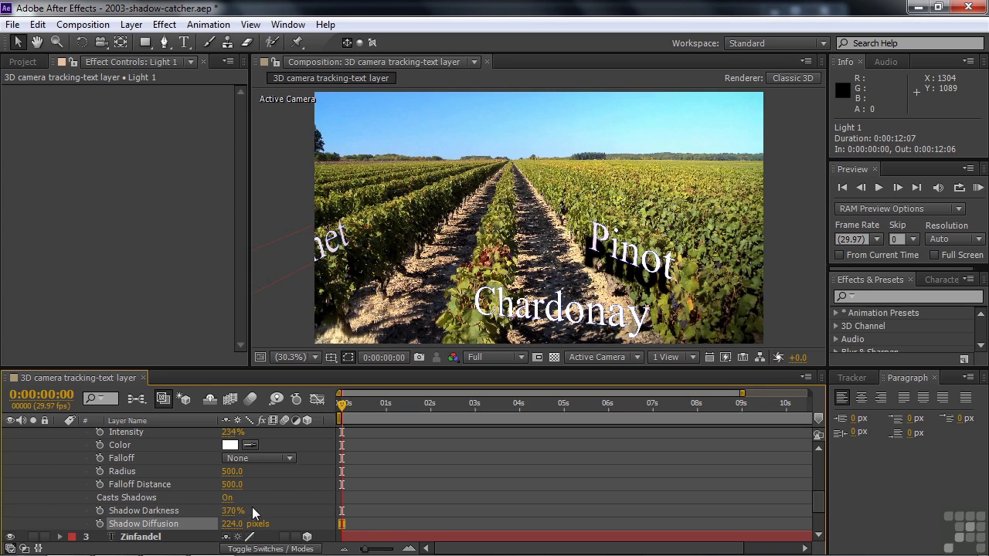
pyautogui.moveTo(230, 510); pyautogui.dragTo(31, 498)
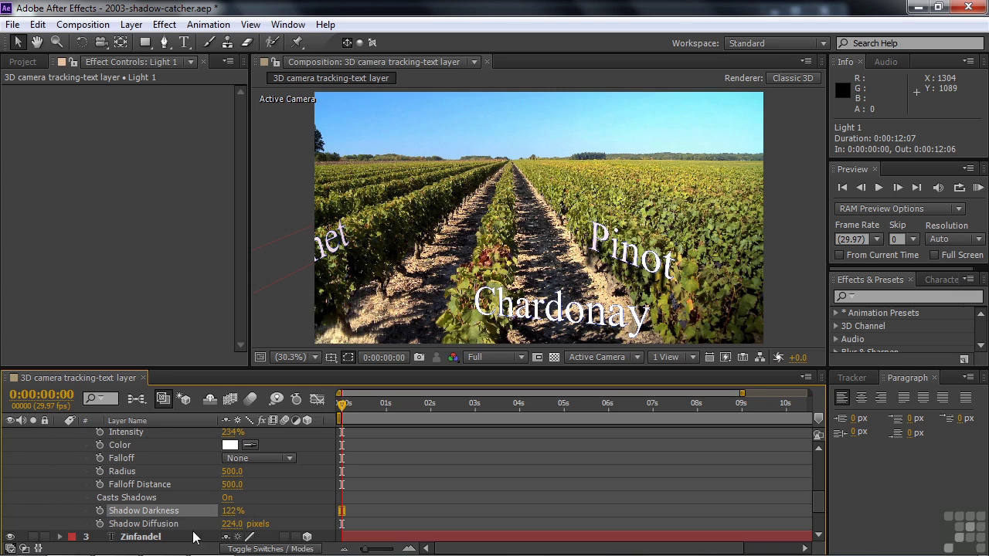
pyautogui.moveTo(232, 524); pyautogui.dragTo(135, 532)
pyautogui.moveTo(229, 510)
pyautogui.mouseDown()
pyautogui.moveTo(192, 510)
pyautogui.moveTo(224, 523)
pyautogui.mouseUp()
pyautogui.moveTo(368, 415); pyautogui.dragTo(640, 408)
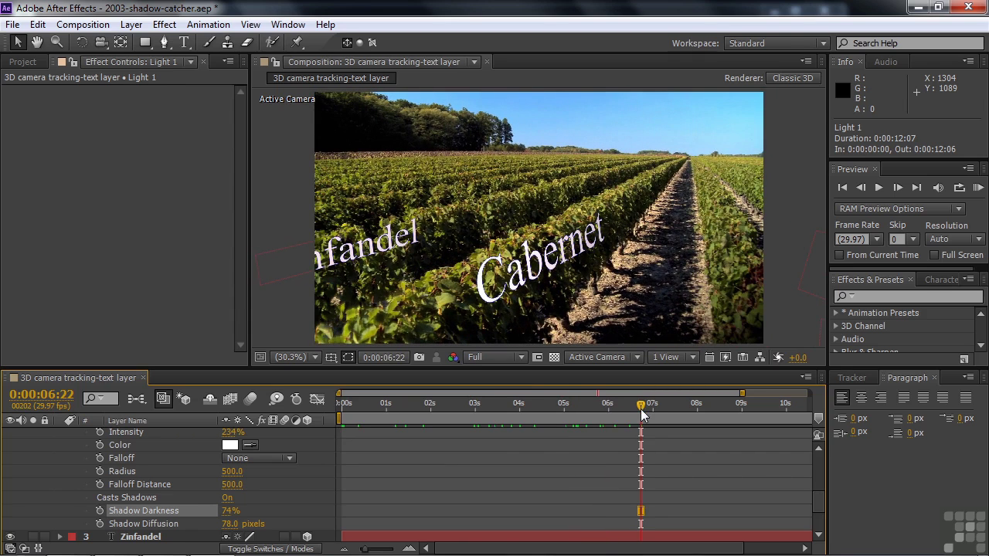
# Show vineyard.mp4's track points at 163% and target the points near Cabernet.
pyautogui.scroll(-2, 385, 508)
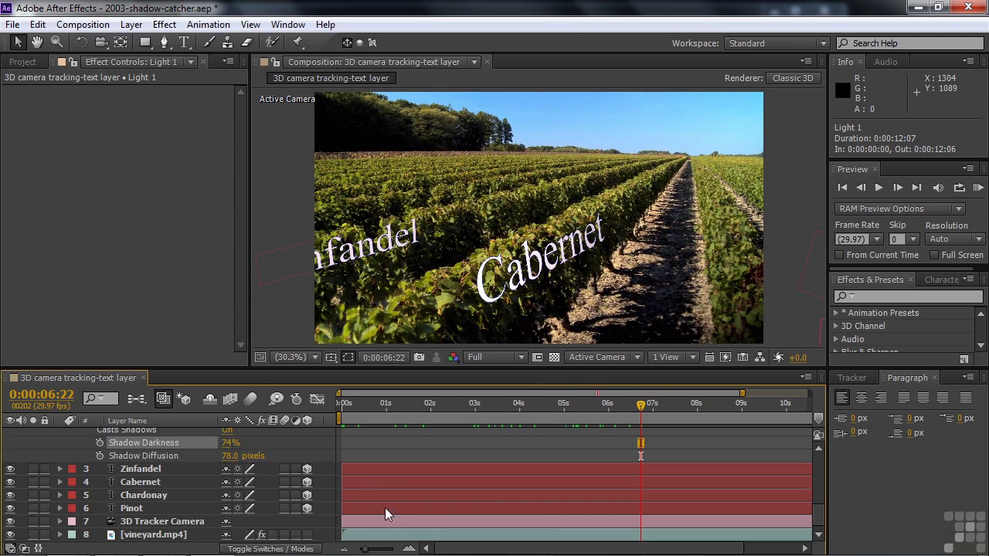
pyautogui.click(155, 535)
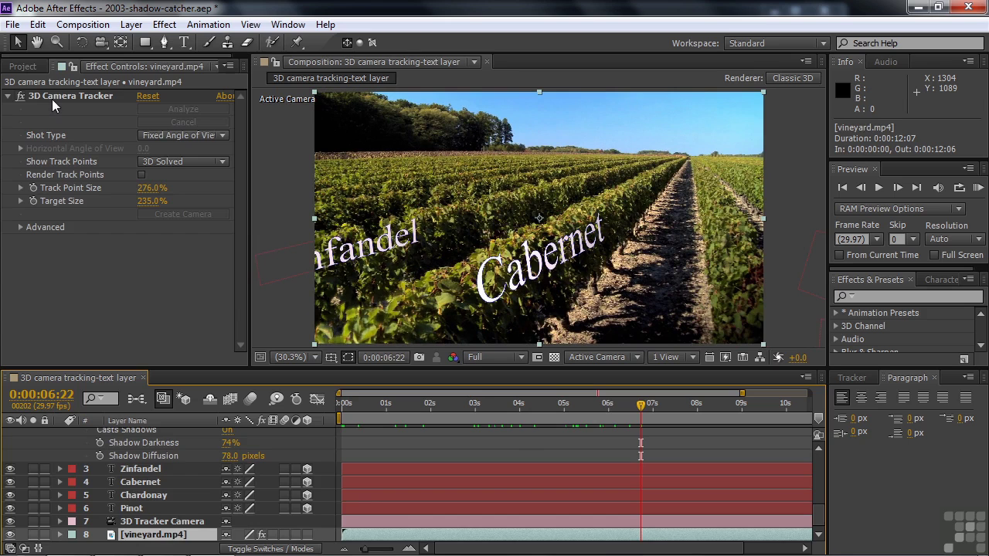
pyautogui.click(52, 98)
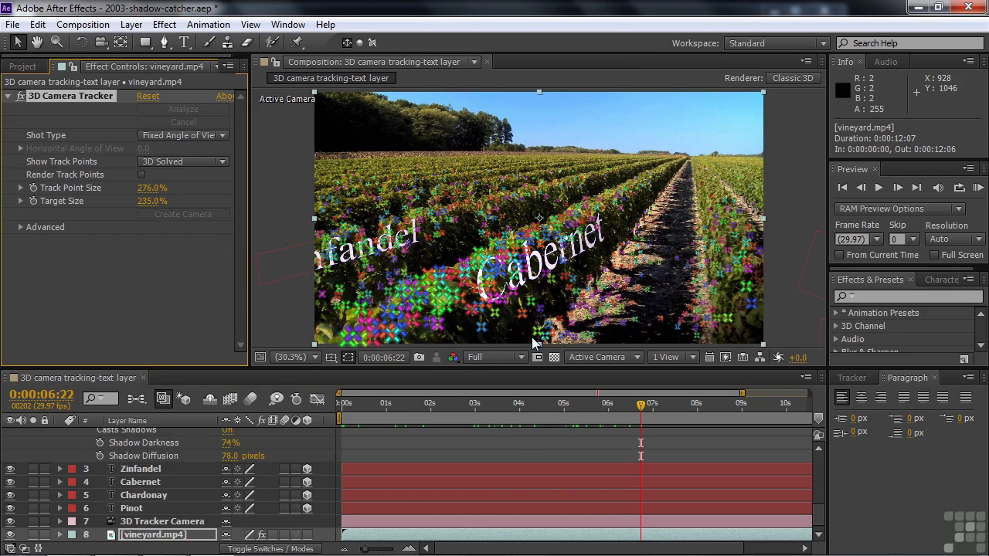
pyautogui.moveTo(145, 188); pyautogui.dragTo(67, 201)
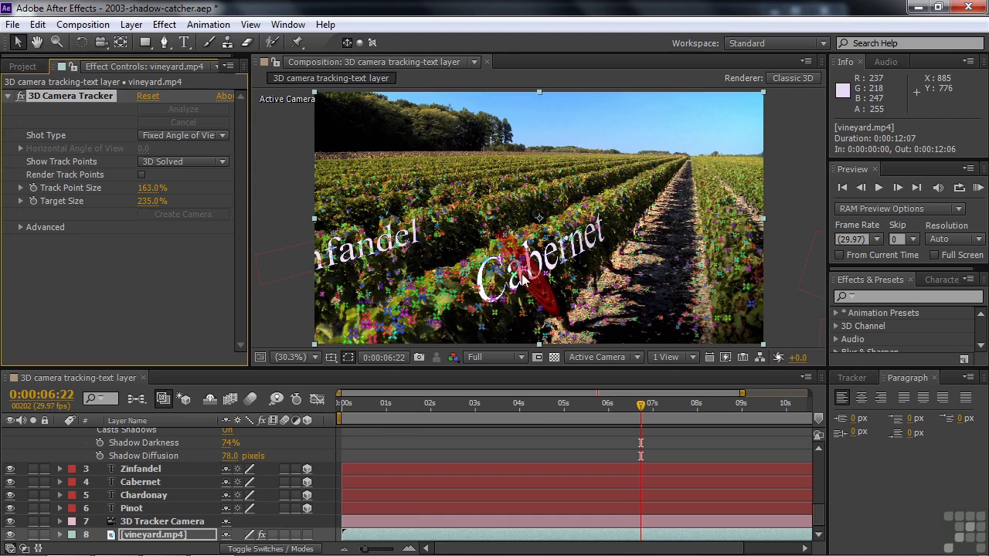
pyautogui.click(536, 274)
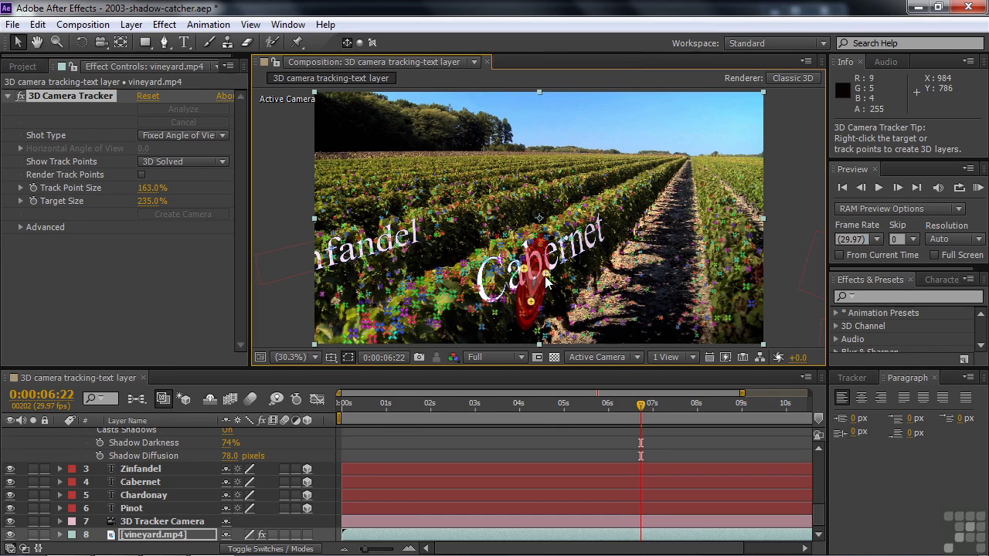
# Create a shadow catcher at the Cabernet target and hide the track points.
pyautogui.rightClick(545, 273)
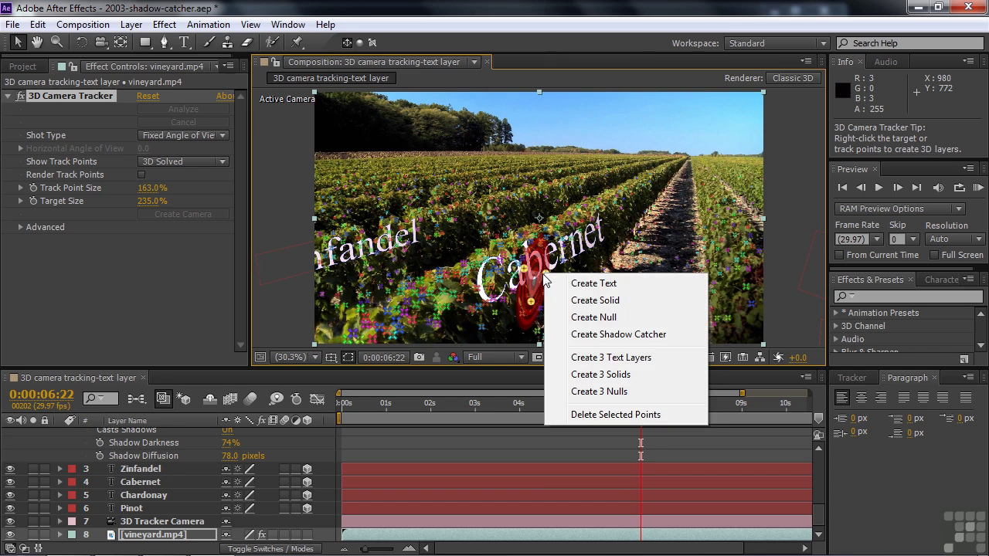
pyautogui.click(594, 339)
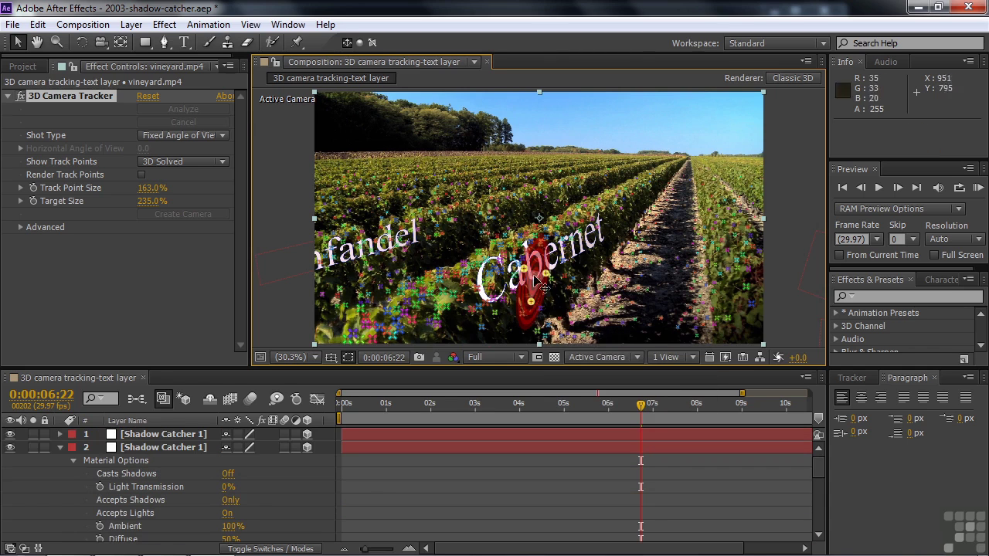
pyautogui.click(124, 296)
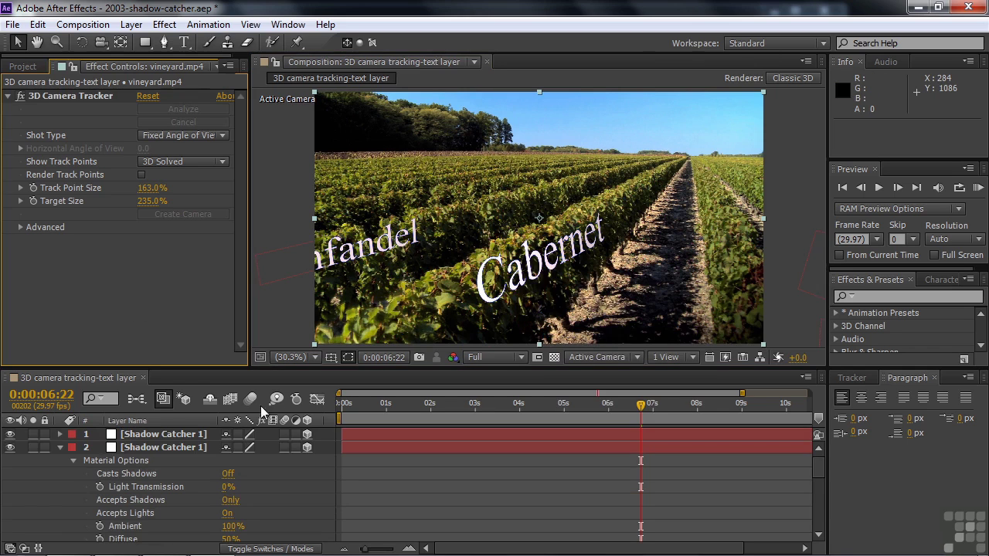
# Rename the new Shadow Catcher 1 layer to 'Cab catcher'.
pyautogui.click(156, 420)
pyautogui.click(167, 435)
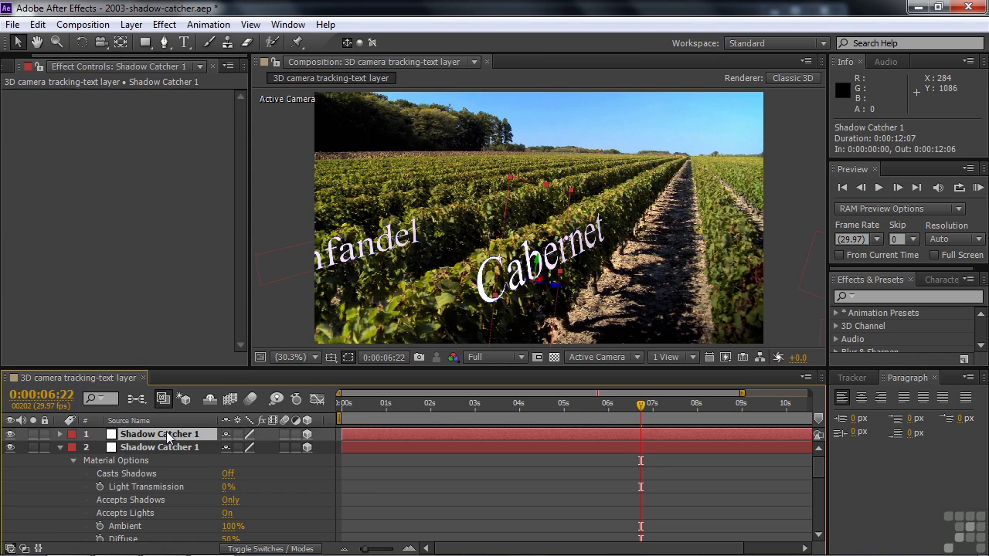
pyautogui.press('Return')
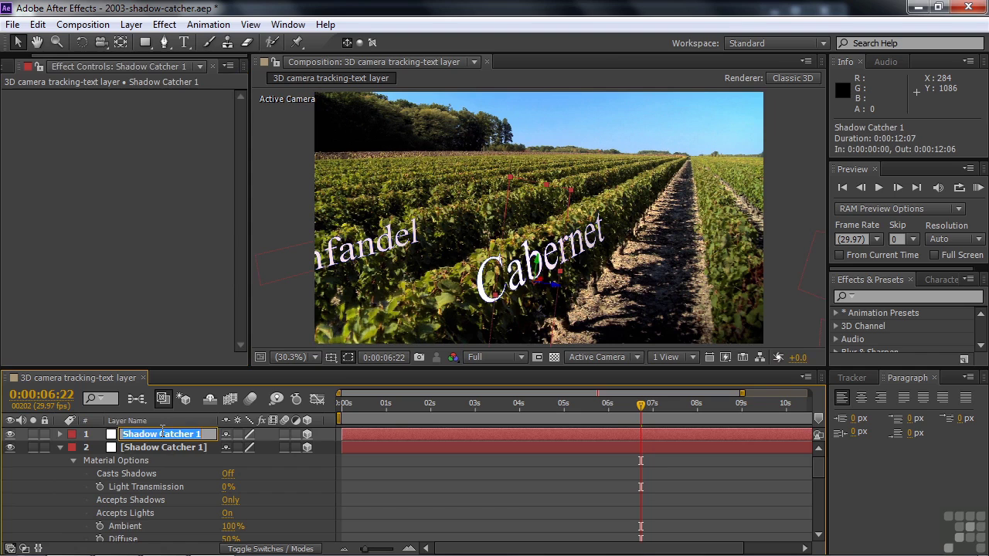
pyautogui.write('Cab')
pyautogui.press('Return')
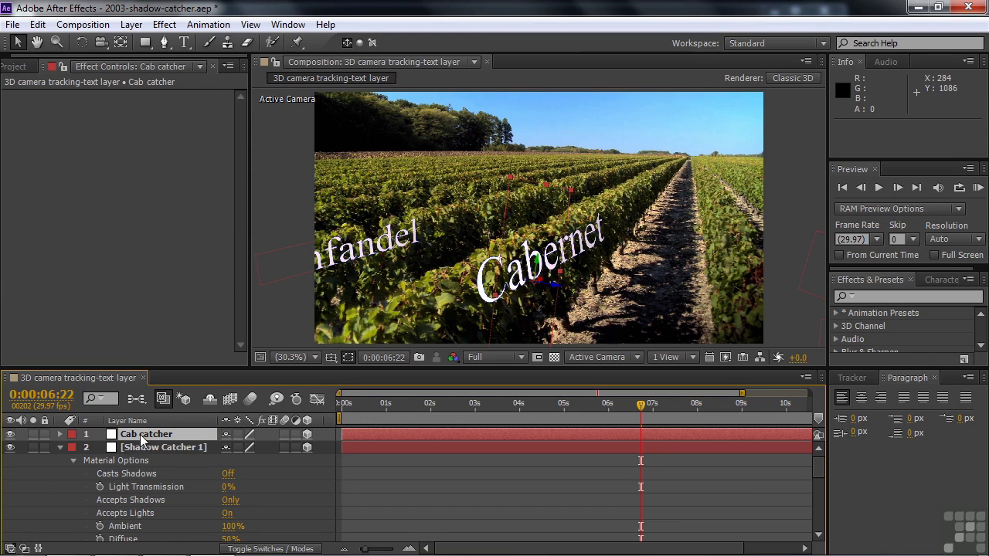
# Collapse layer 2 and set Cab catcher's Accepts Shadows from Only to On.
pyautogui.click(61, 447)
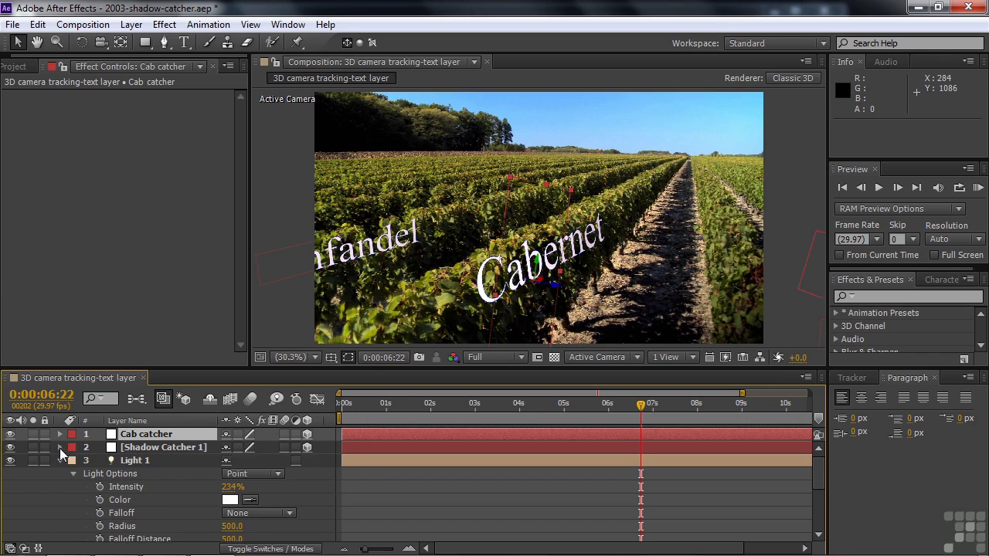
pyautogui.press('a')
pyautogui.press('a')
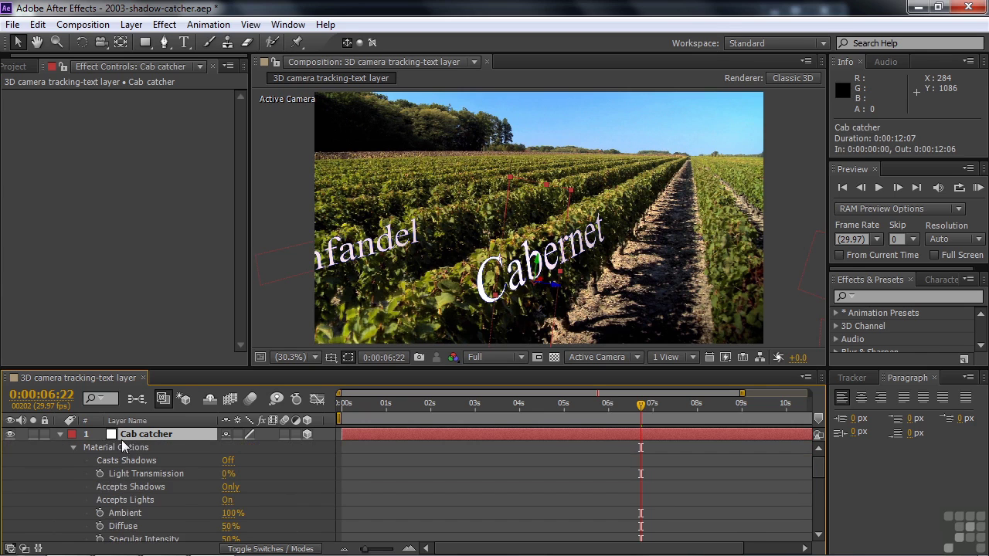
pyautogui.click(229, 486)
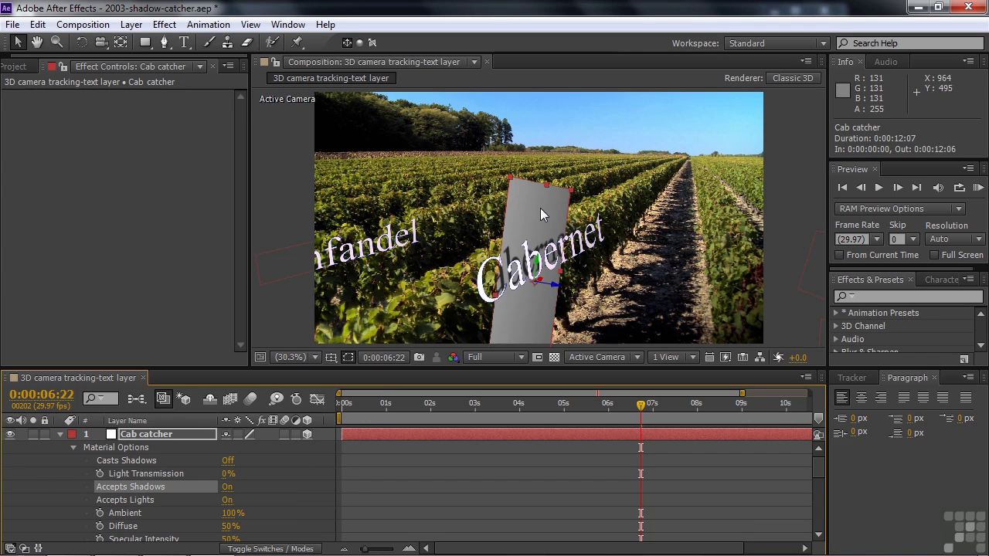
pyautogui.click(146, 434)
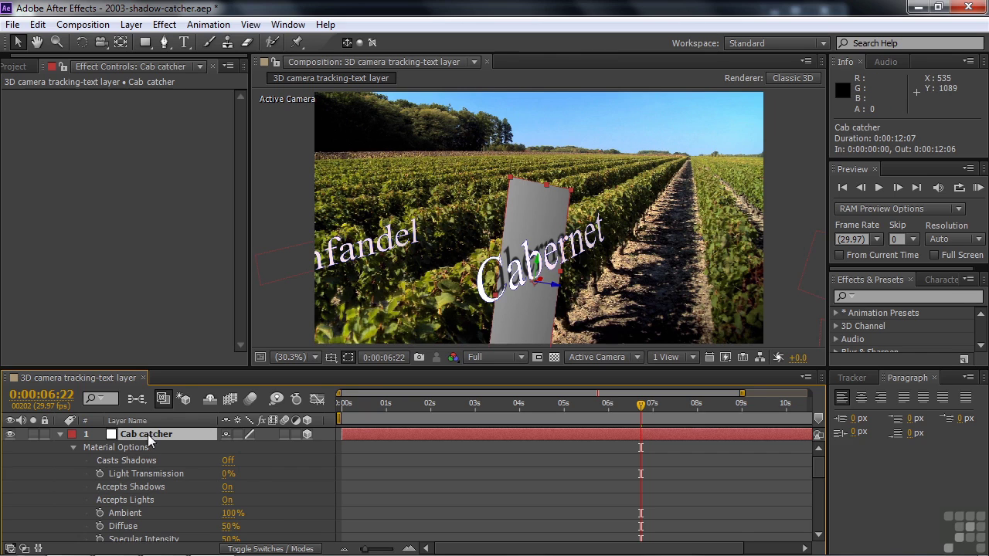
# Rotate the Cab catcher card to X −13°, Y 2°, Z 79°, then enlarge it and place it behind Cabernet.
pyautogui.press('r')
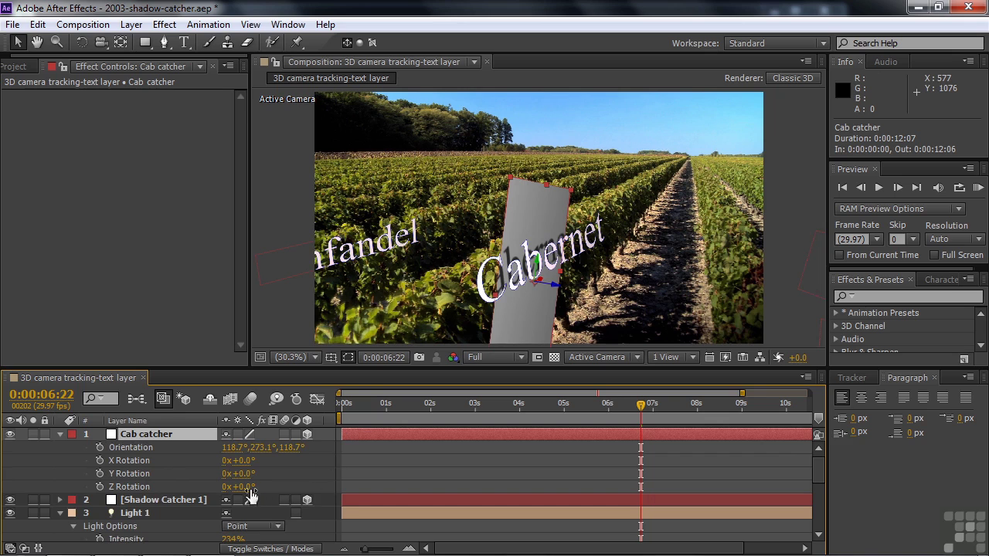
pyautogui.moveTo(247, 487); pyautogui.dragTo(310, 491)
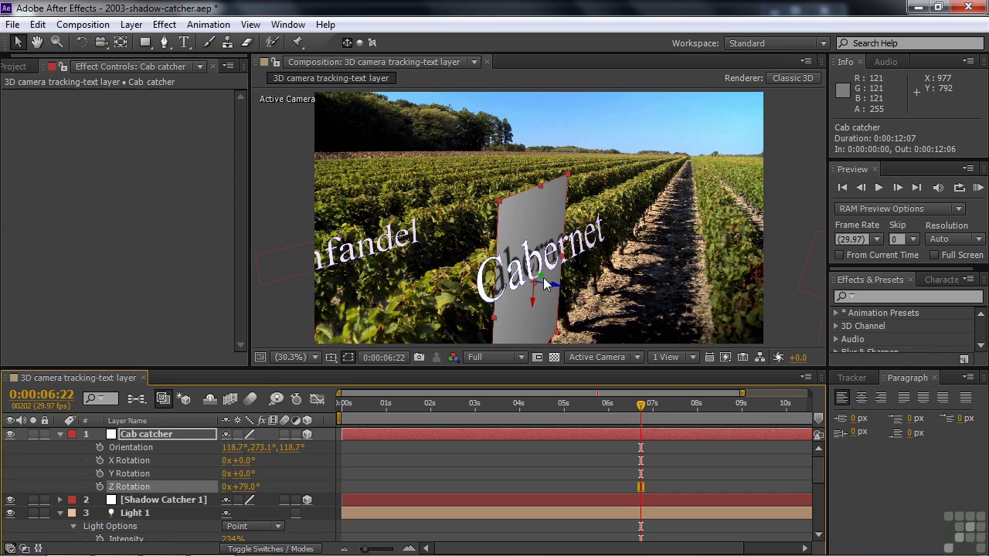
pyautogui.moveTo(241, 460); pyautogui.dragTo(268, 454)
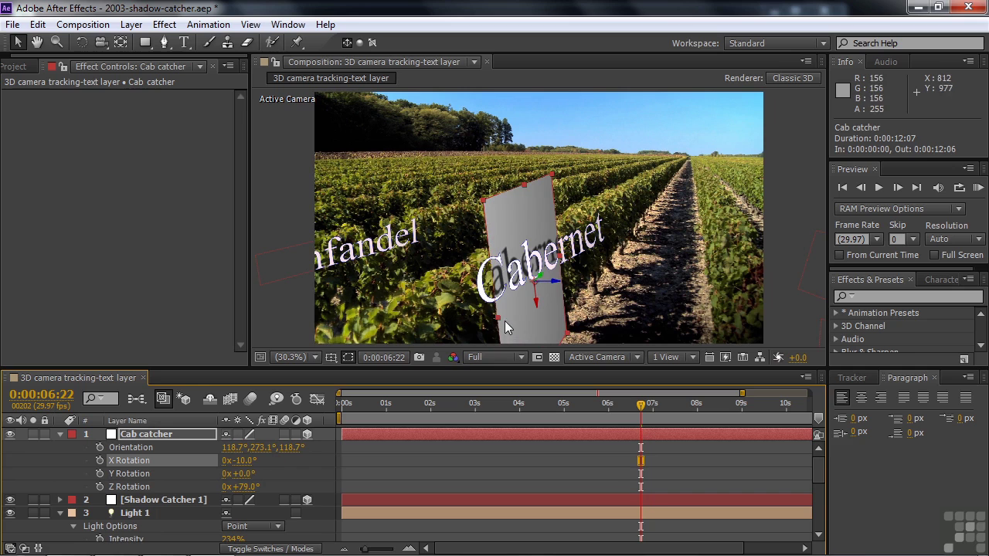
pyautogui.moveTo(498, 318); pyautogui.dragTo(441, 335)
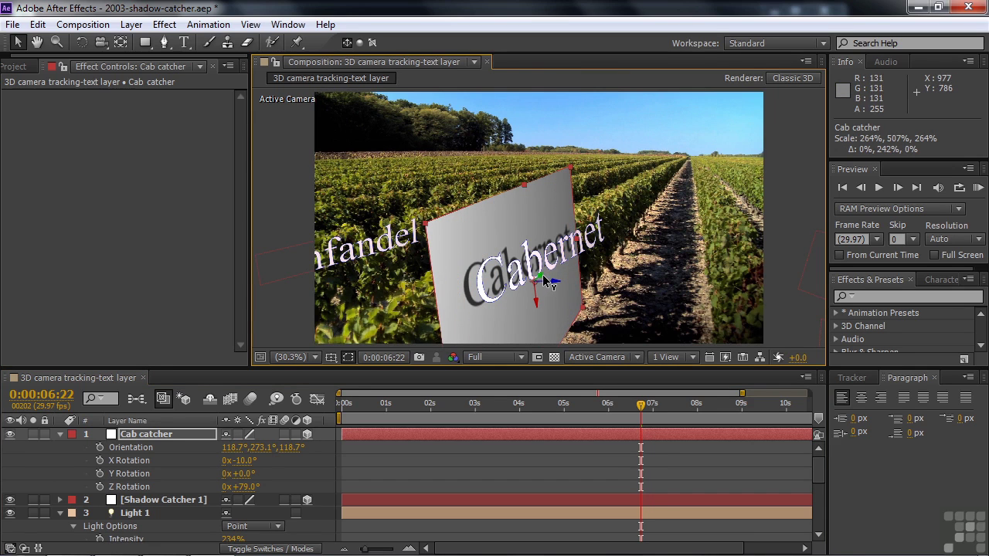
pyautogui.moveTo(545, 283); pyautogui.dragTo(564, 288)
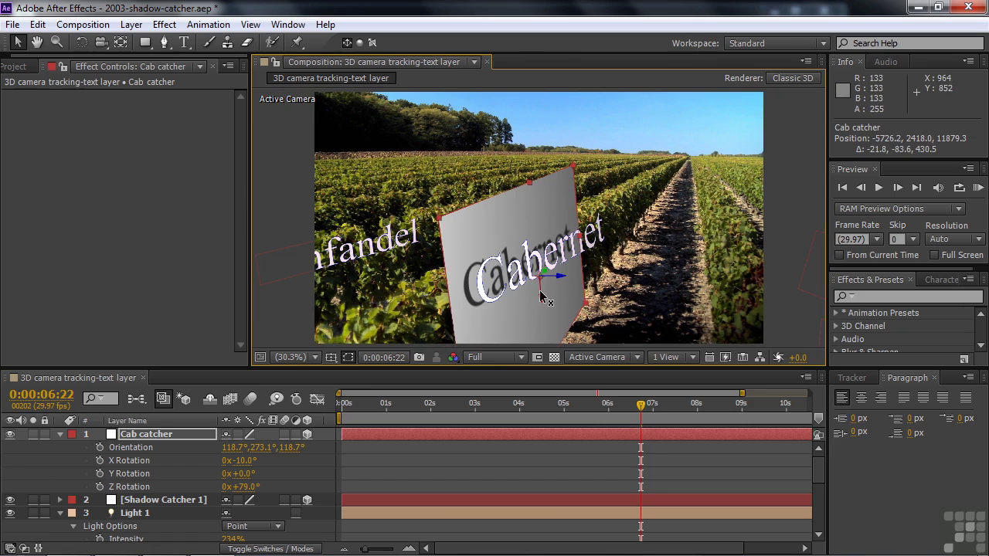
pyautogui.moveTo(240, 474); pyautogui.dragTo(252, 475)
pyautogui.moveTo(563, 285); pyautogui.dragTo(813, 145)
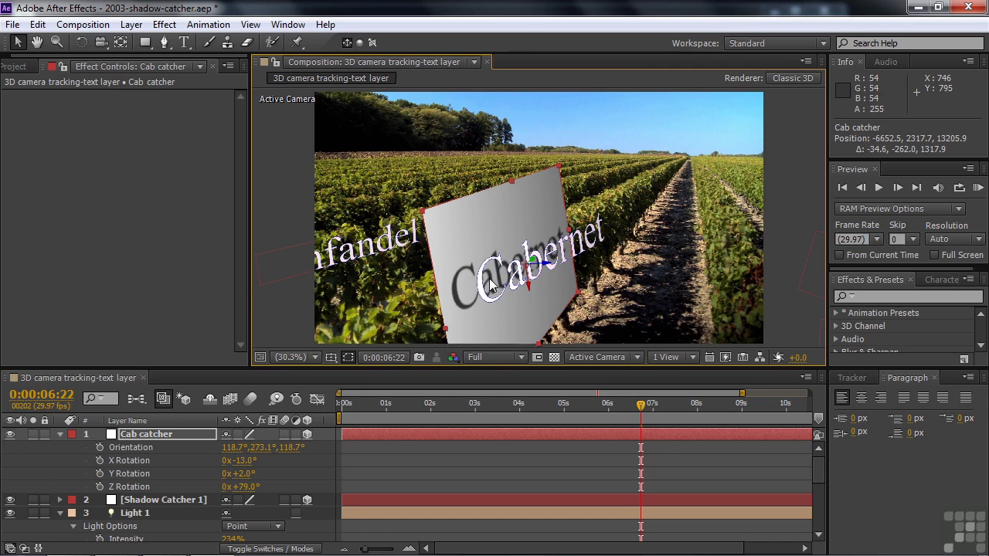
# Set Cab catcher's Accepts Shadows to Only, then scrub back in time to preview Cabernet's shadow.
pyautogui.click(116, 434)
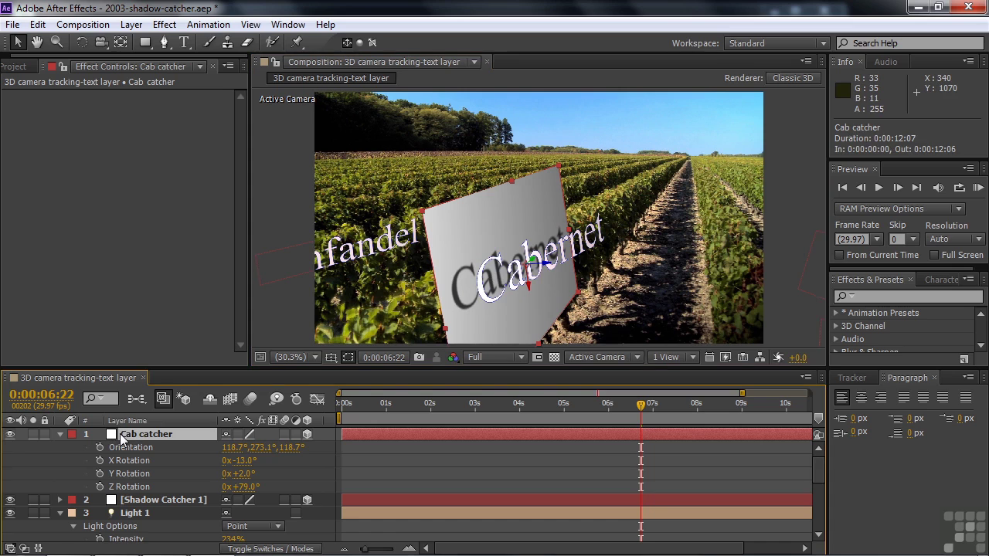
pyautogui.press('a')
pyautogui.press('a')
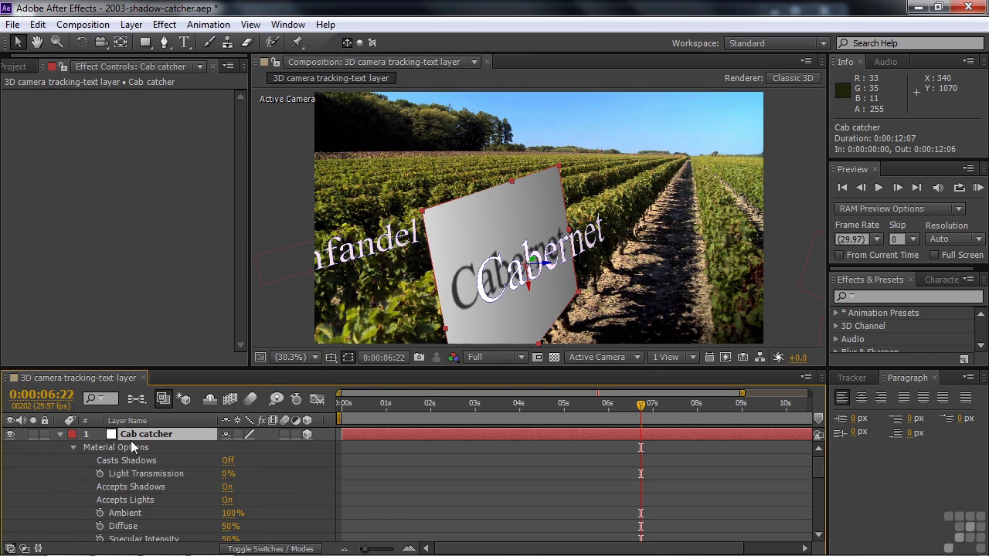
pyautogui.click(228, 488)
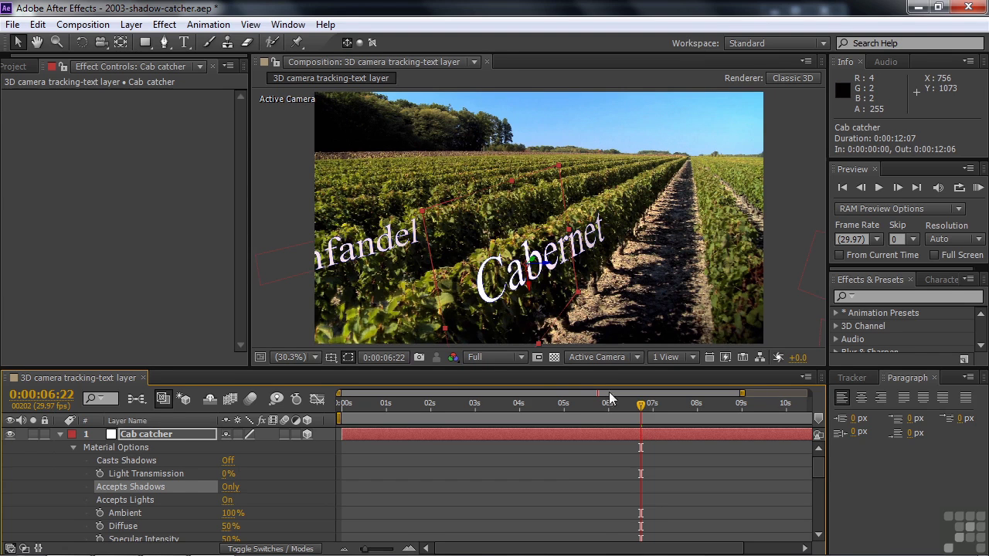
pyautogui.moveTo(641, 408); pyautogui.dragTo(396, 414)
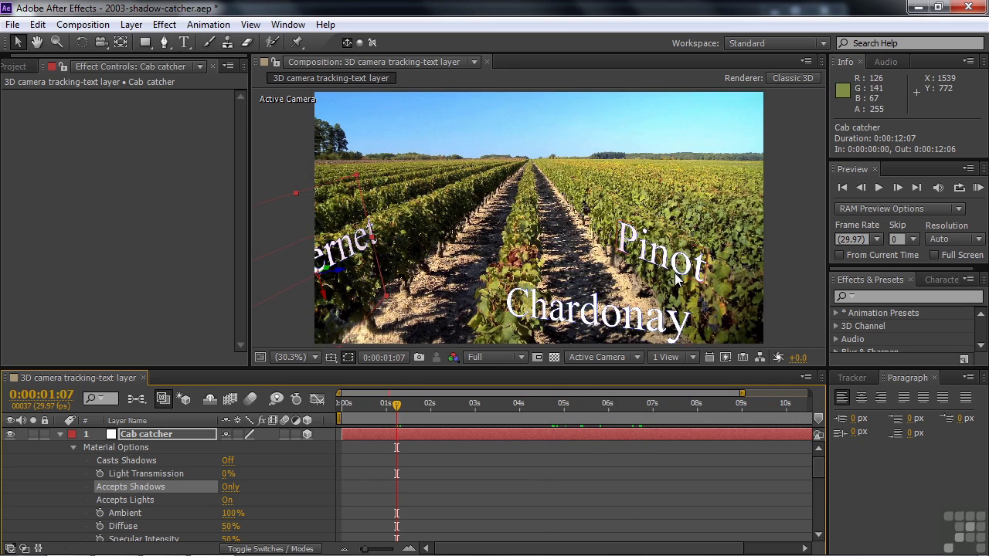